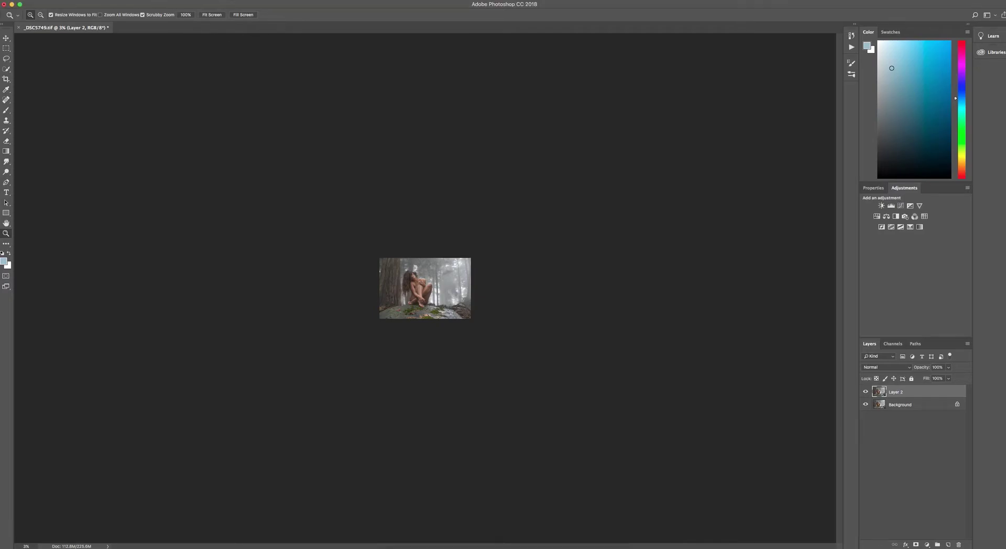
- Show the available actions, switch to Finder and load Eden's Fog Single.atn from the Single Actions folder into Photoshop
left_click(246, 0)
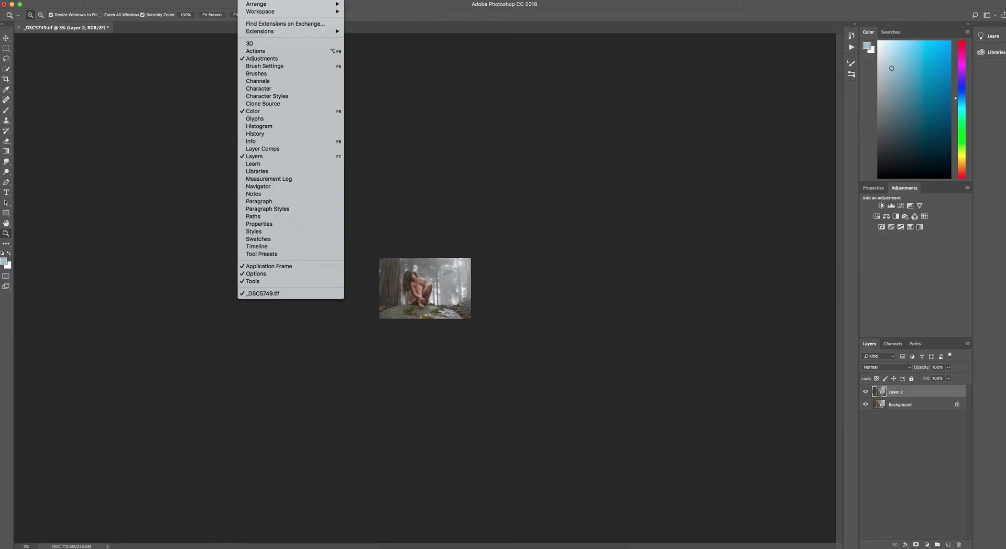
left_click(253, 51)
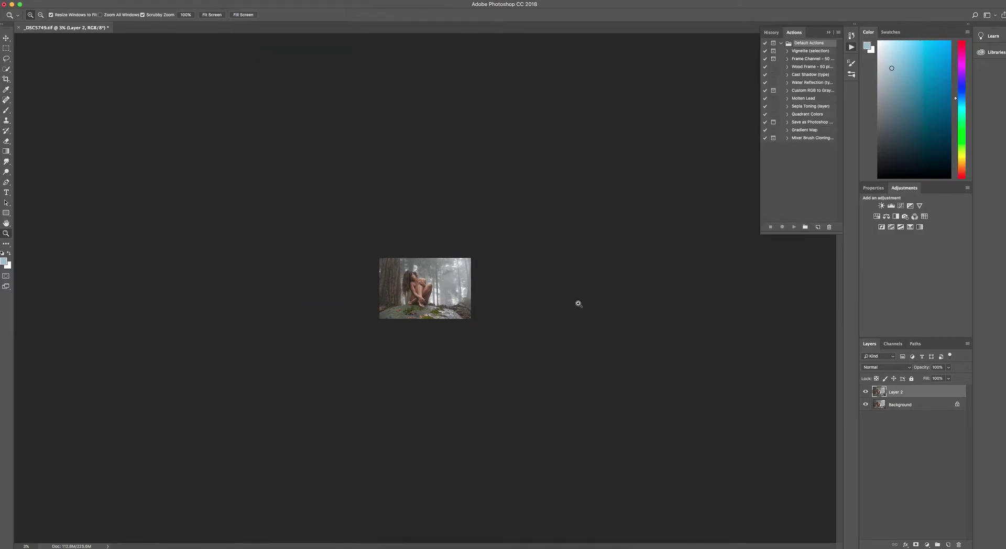
key("super+Tab")
key("super+Tab")
key("super+Tab")
key("super+Tab")
key("super+Tab")
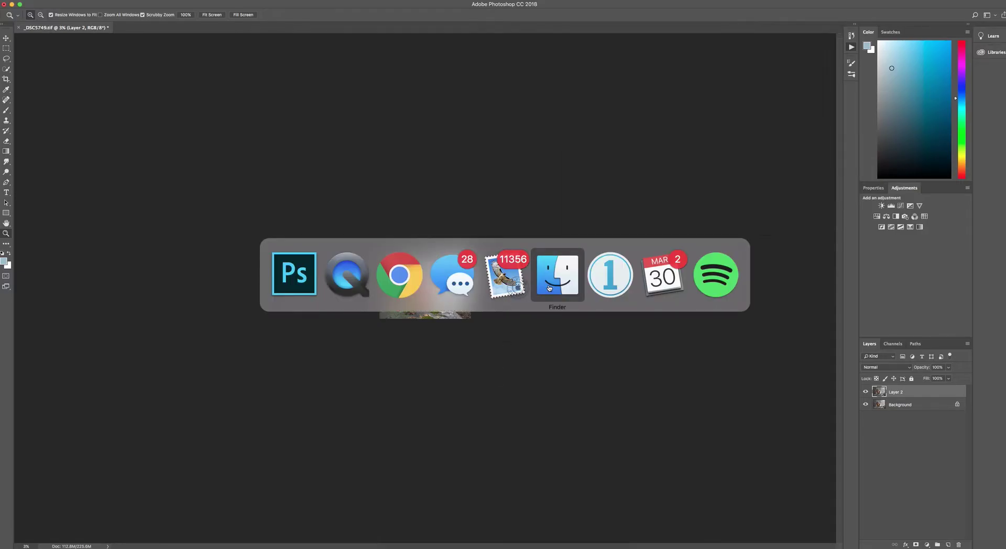
left_click(576, 146)
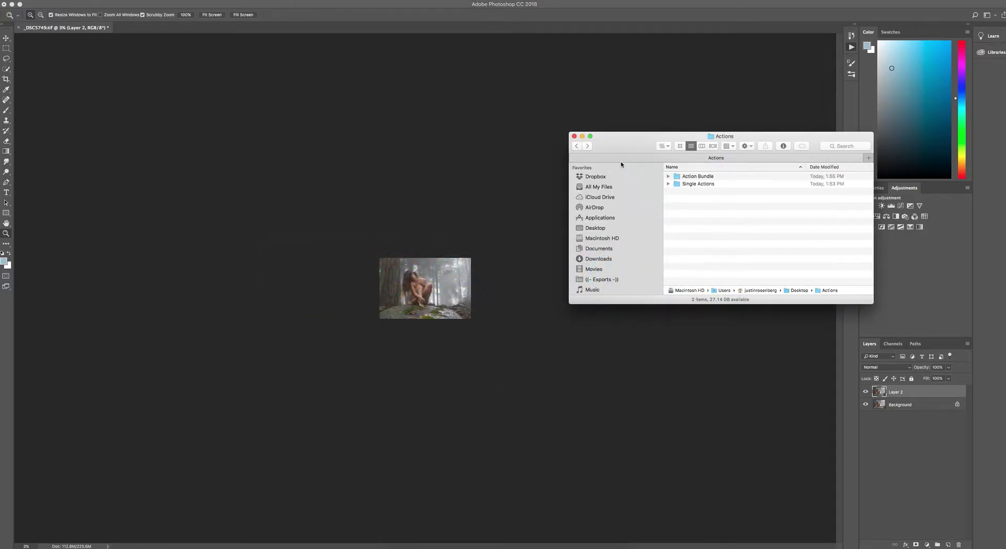
double_click(700, 184)
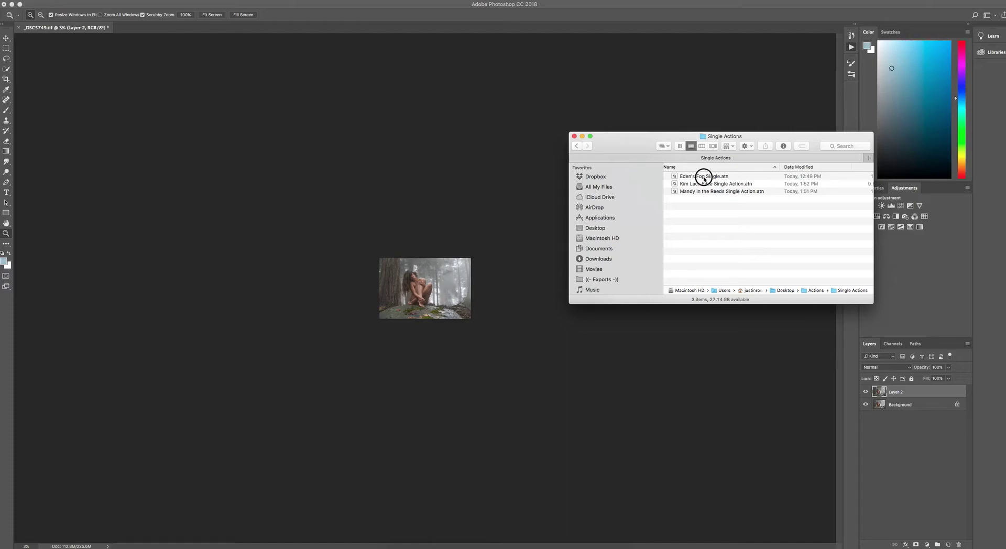
double_click(703, 178)
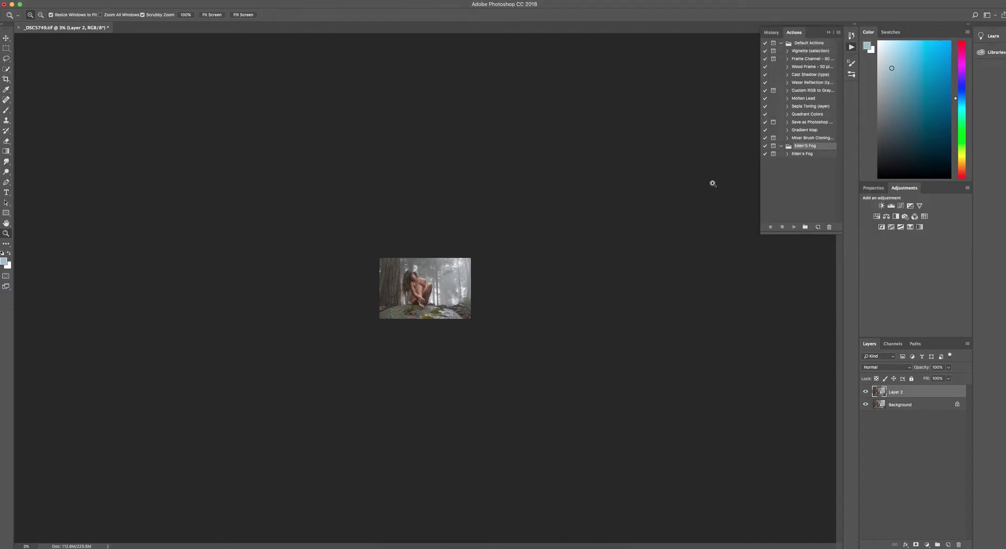
- Fit the photo to the window and run the Eden's Fog action on it through to completion
left_click(802, 154)
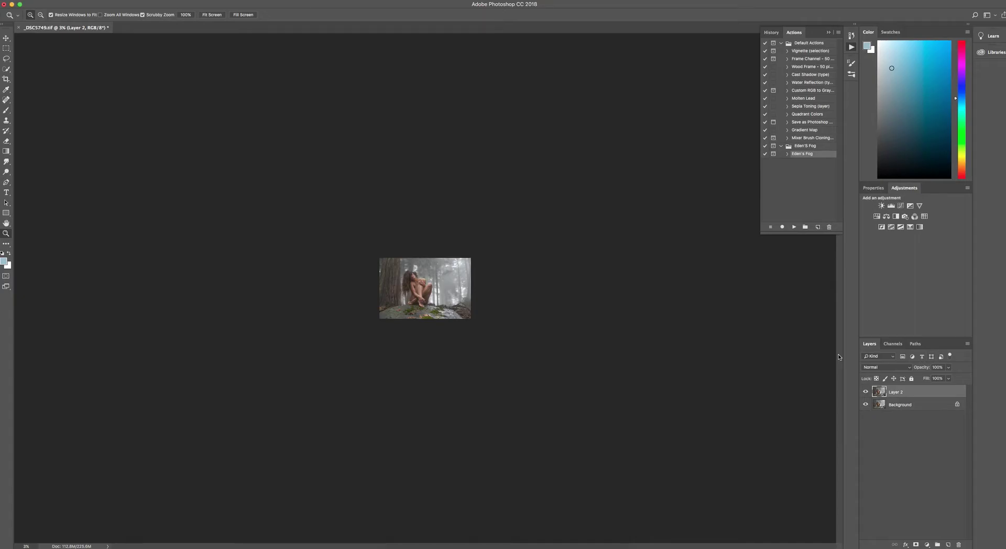
key("super+0")
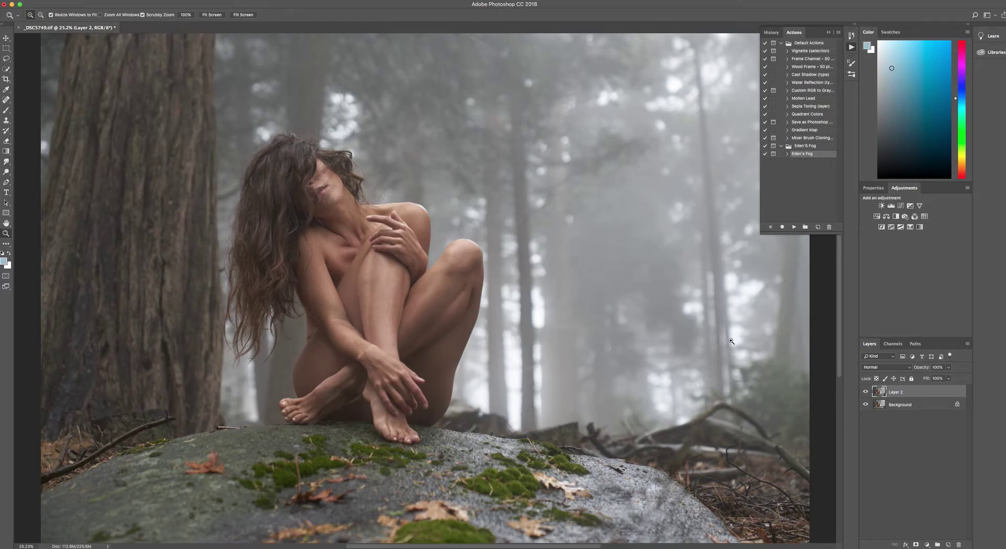
scroll(828, 238, "up", 3)
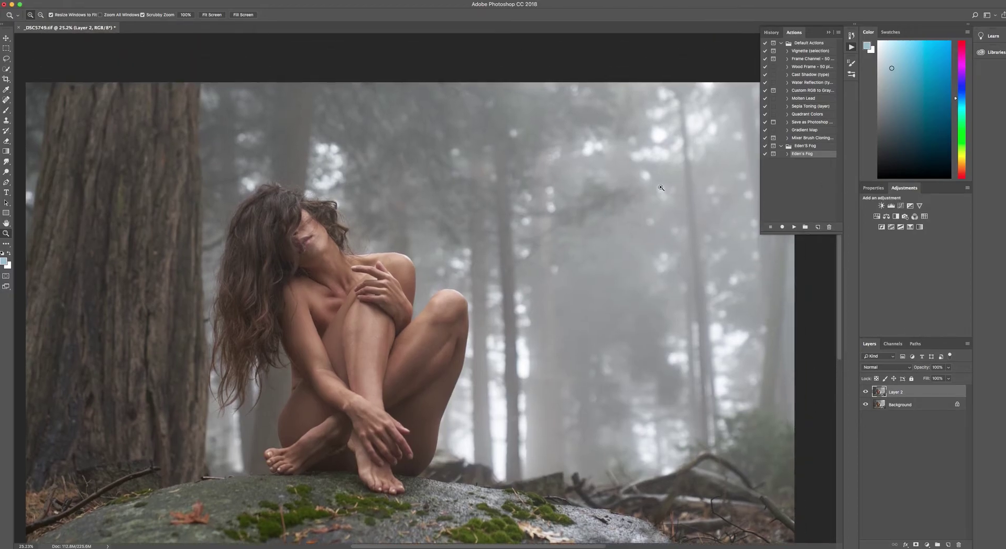
left_click(794, 226)
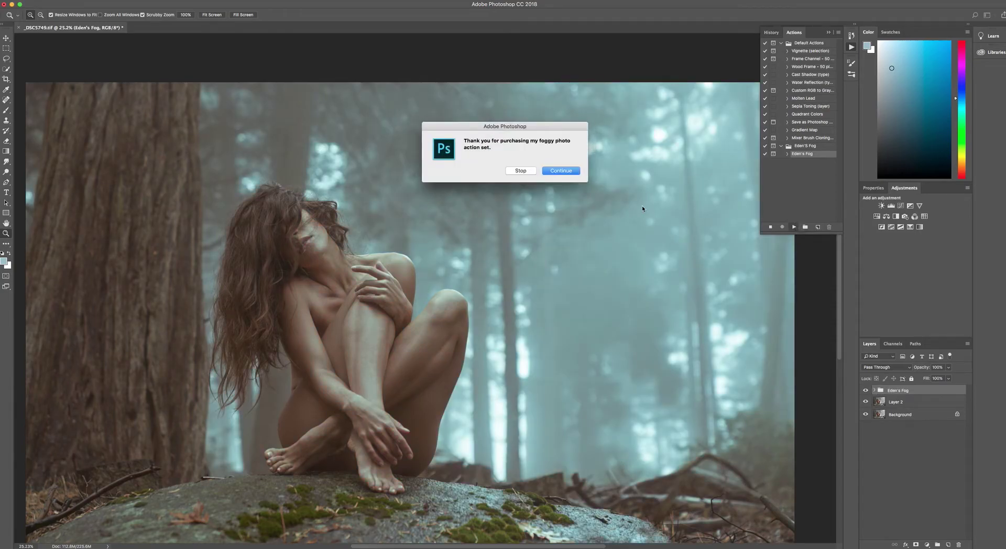
left_click(561, 172)
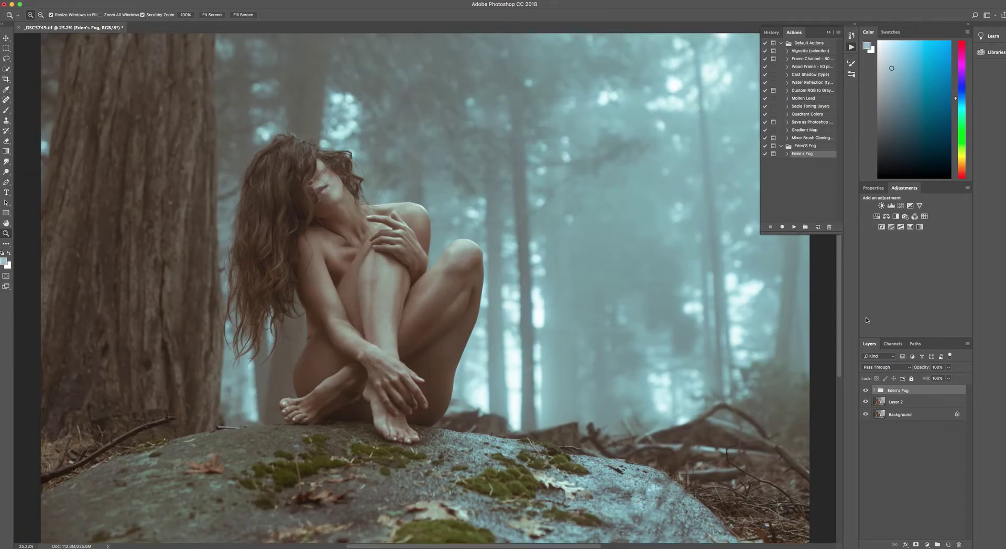
- Lower the Eden's Fog group's opacity to 75% and expand the group to show its adjustment layers
left_click(874, 390)
left_click(874, 390)
left_click_drag(926, 366, 877, 387)
left_click(874, 390)
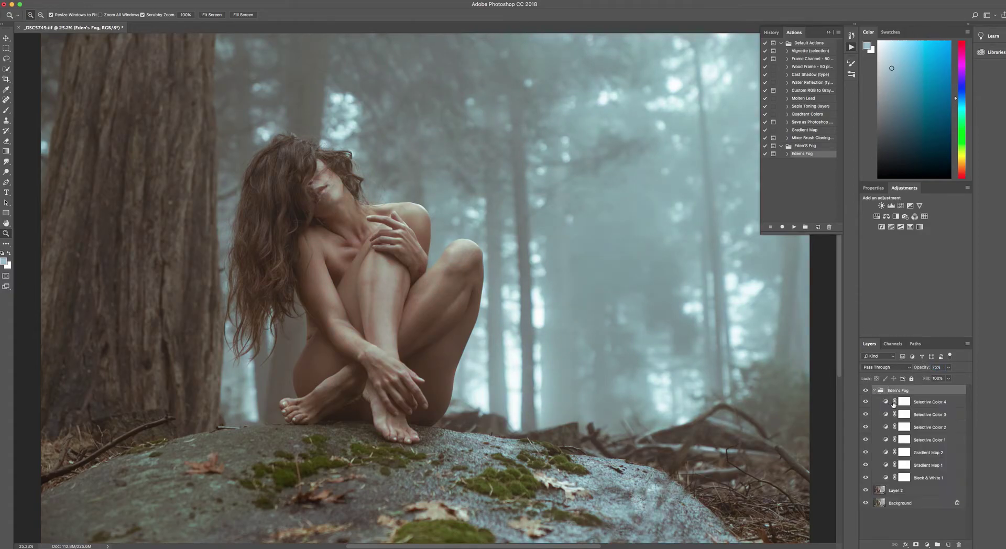
- Delete the Selective Color 4 layer and the whole Eden's Fog group, and rerun the Eden's Fog action
left_click(884, 400)
key("Delete")
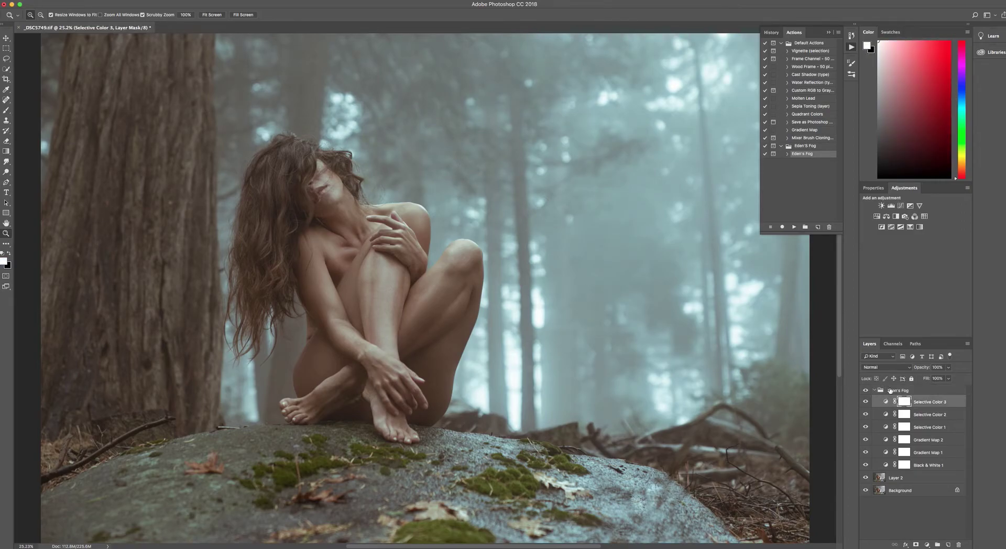
left_click(890, 390)
key("Delete")
left_click(792, 227)
left_click(561, 171)
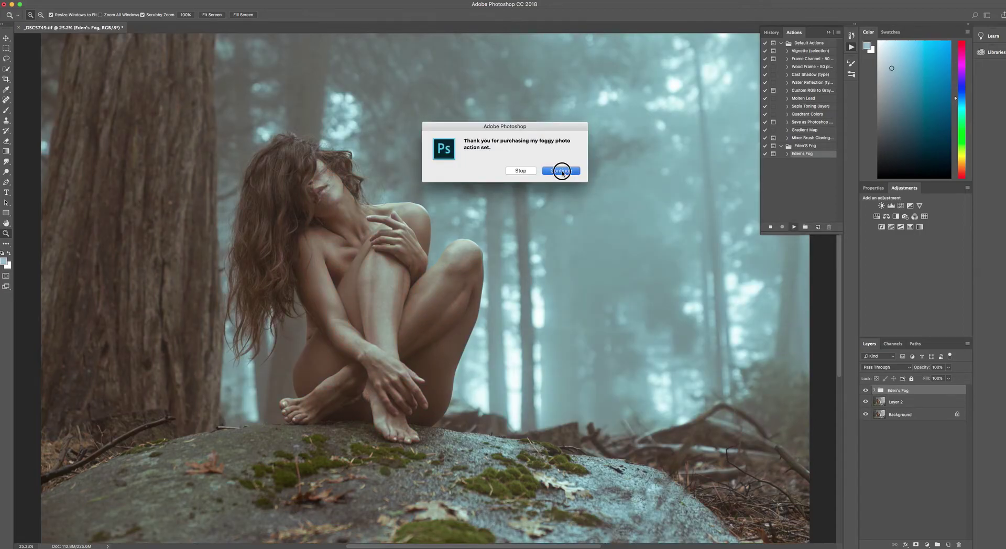
- Load Kim Lace Face Single Action.atn from Finder and run the Kim Lace Face action on the photo
key("super+Tab")
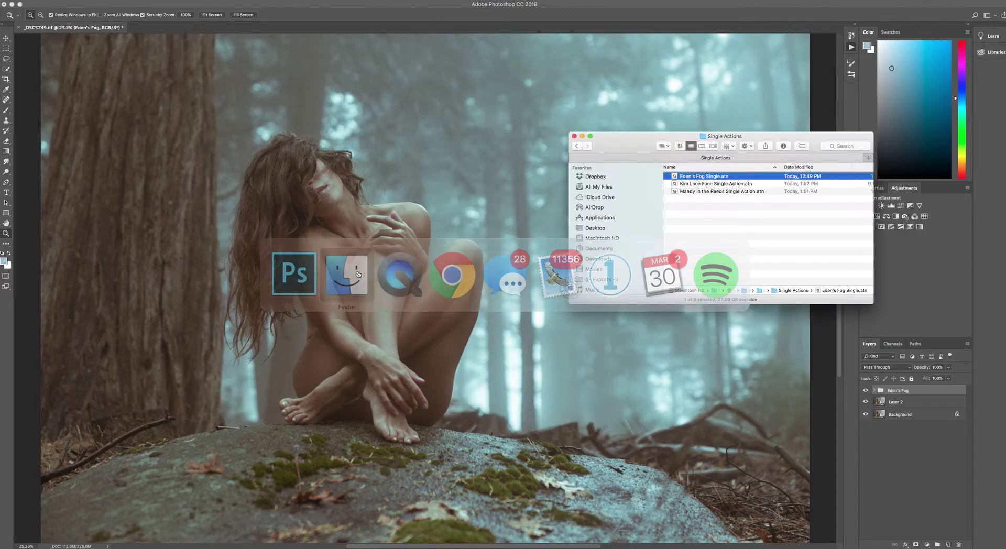
left_click(707, 208)
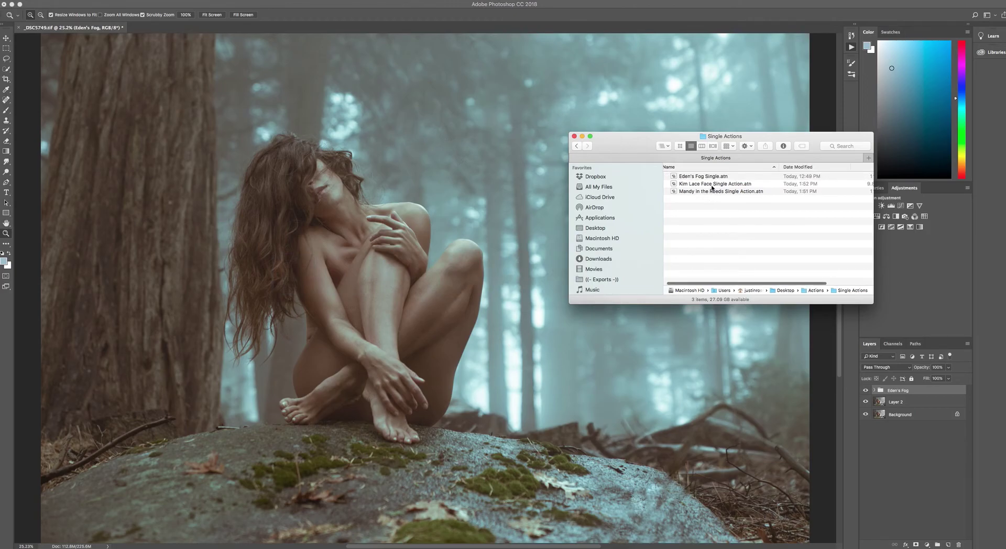
double_click(711, 185)
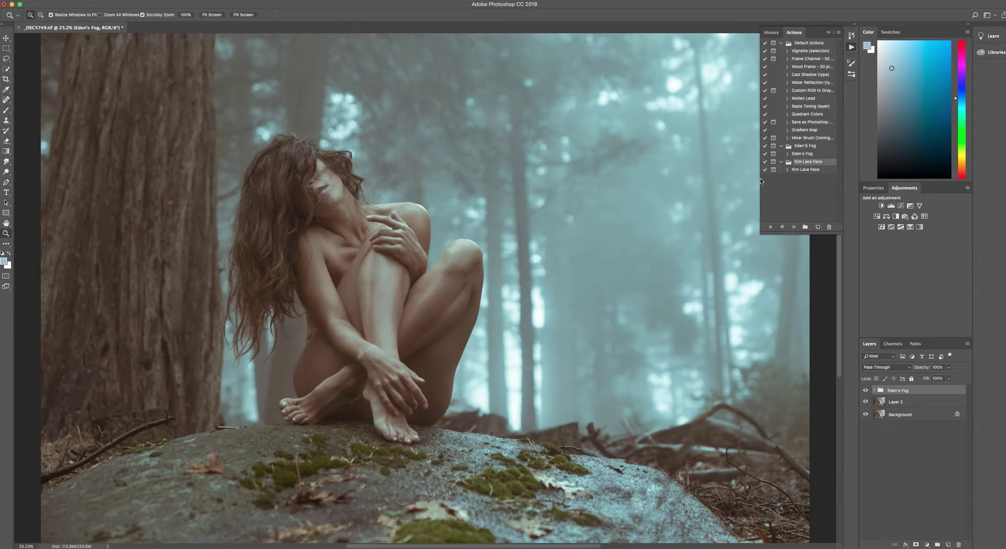
left_click(812, 171)
left_click(796, 226)
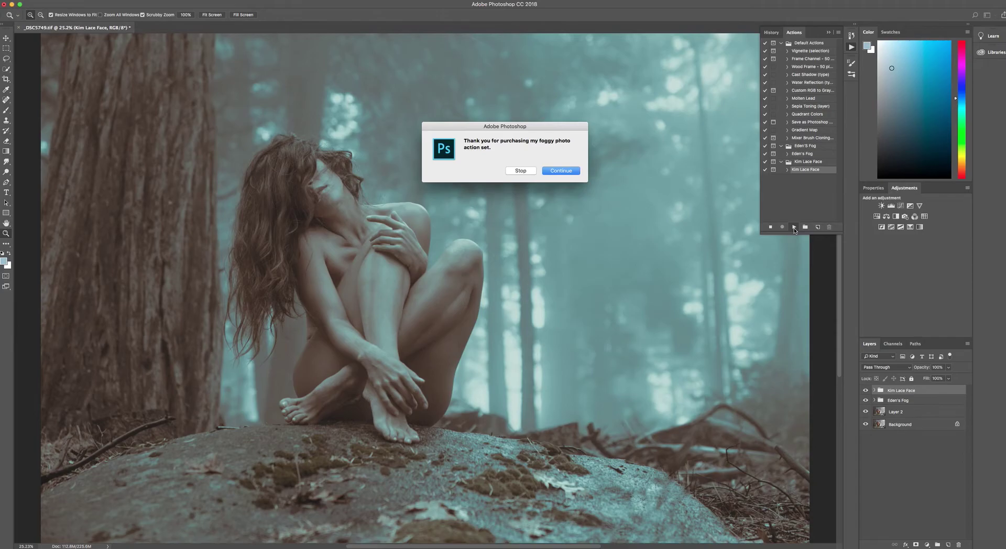
left_click(556, 174)
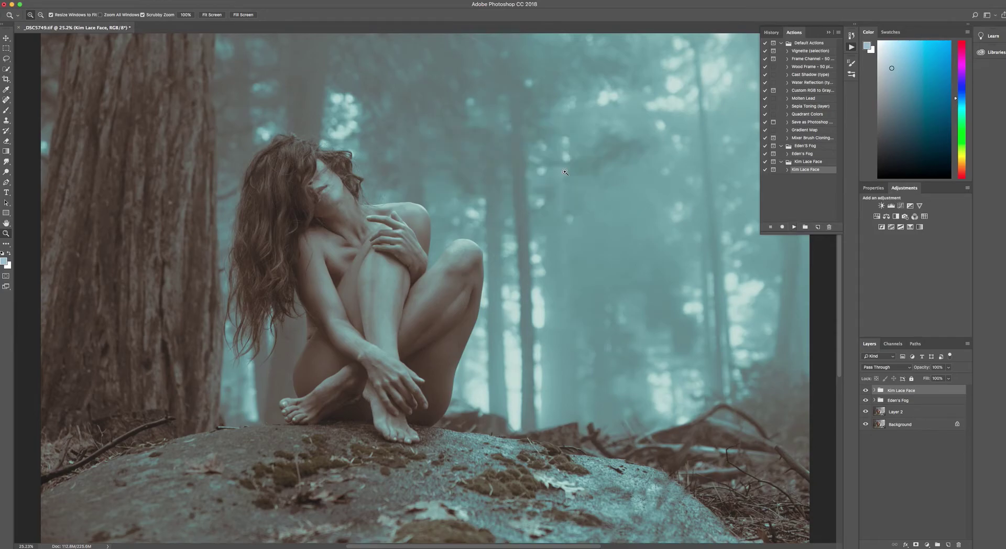
left_click(556, 173)
- Set the Kim Lace Face group's opacity to 35% and compare the photo with the group hidden and shown
left_click(776, 382, "alt")
mouse_move(921, 369)
left_mouse_down()
mouse_move(890, 370)
mouse_move(916, 369)
left_mouse_up()
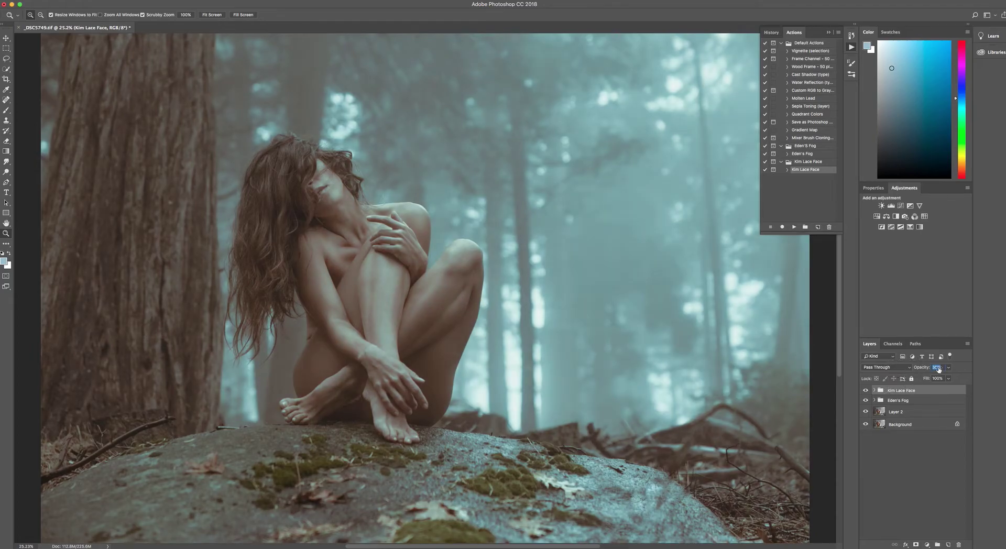
left_click(866, 391)
left_click(865, 391)
- Load Mandy in the Reeds Single Action.atn from Finder and run the Mandy In The Reeds action
key("super+Tab")
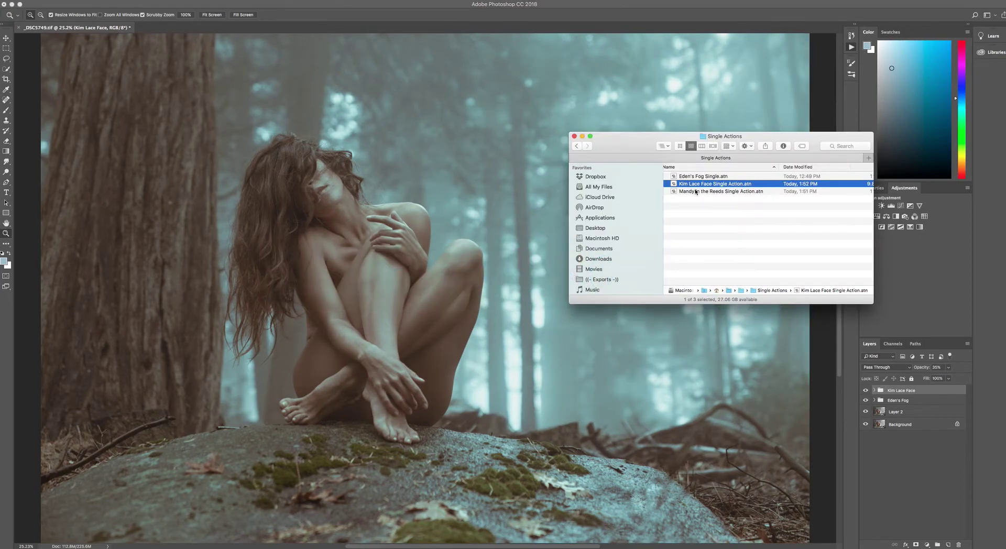
double_click(696, 191)
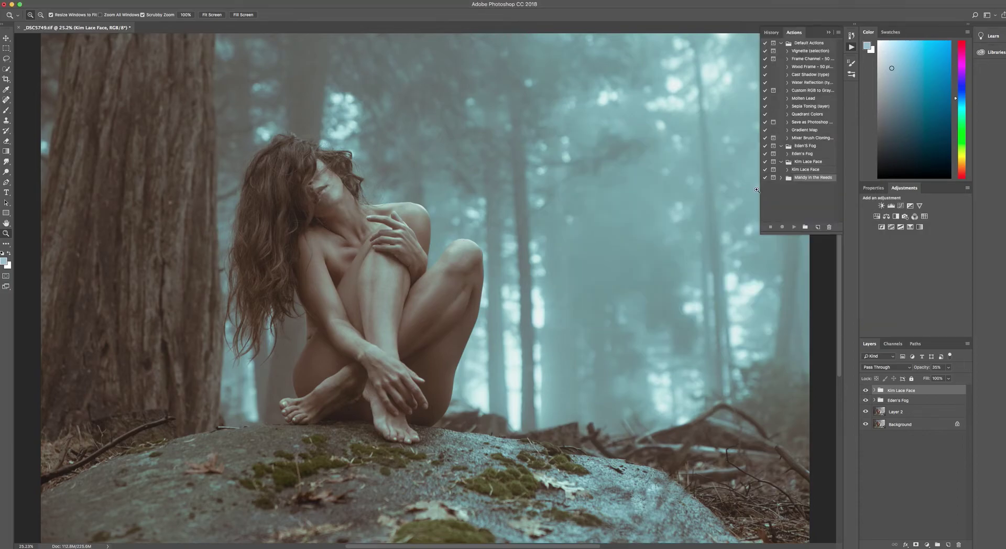
left_click(780, 179)
left_click(795, 186)
left_click(793, 226)
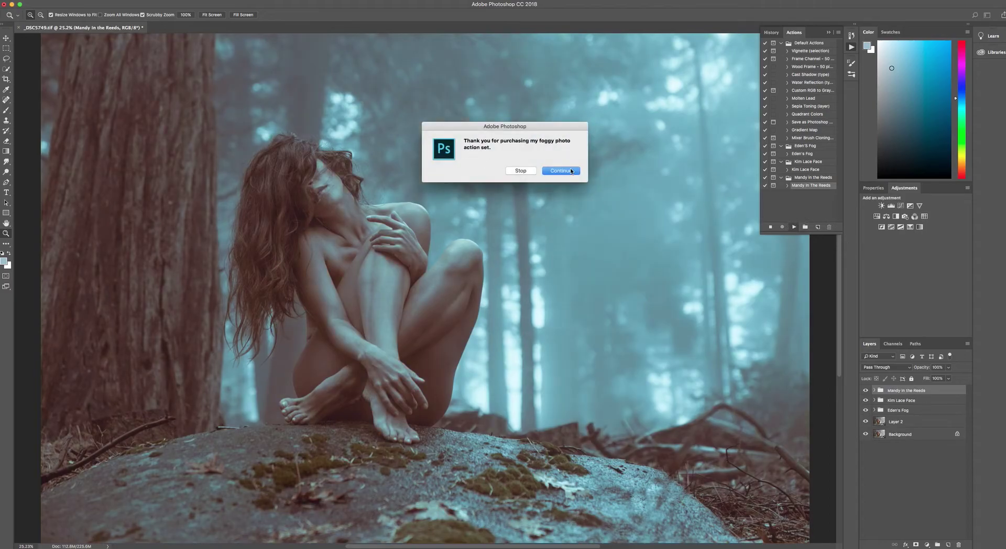
left_click(559, 171)
- Set the opacity of the Mandy in the Reeds group to 34% and of the Eden's Fog group to 66%
mouse_move(917, 367)
left_mouse_down()
mouse_move(895, 373)
mouse_move(912, 371)
left_mouse_up()
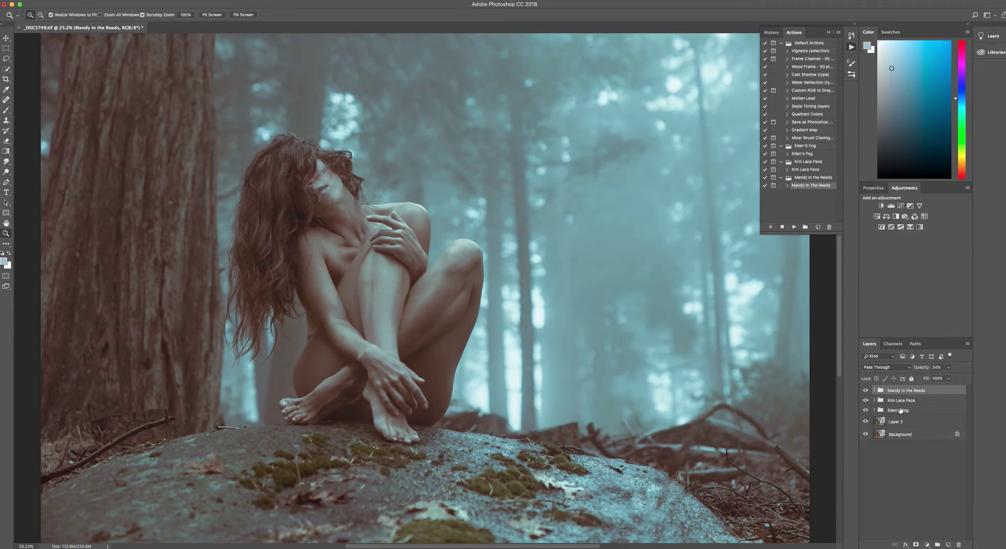
left_click(897, 410)
left_click_drag(922, 370, 913, 370)
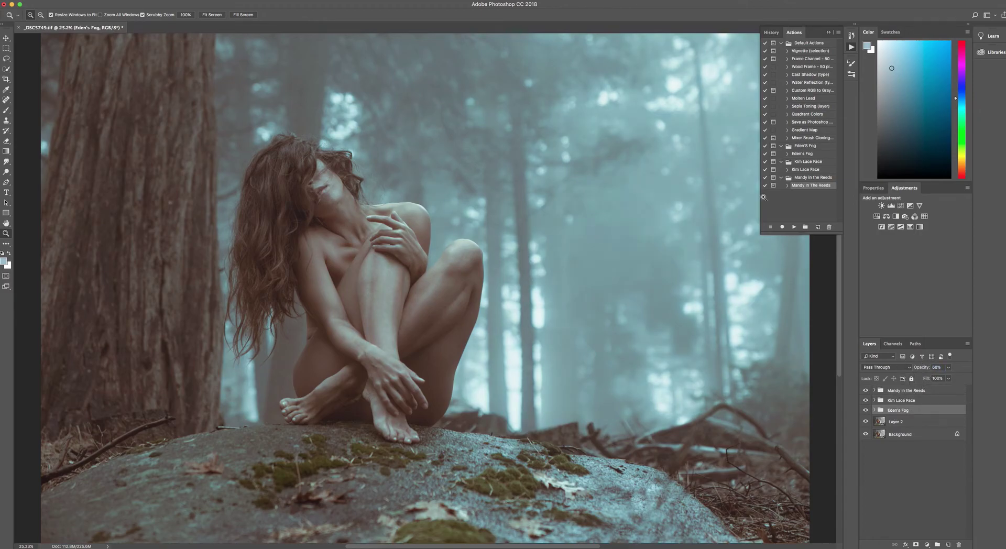
- Delete the Mandy in the Reeds, Kim Lace Face and Eden's Fog groups, and collapse their three action sets
left_click(907, 393, "shift")
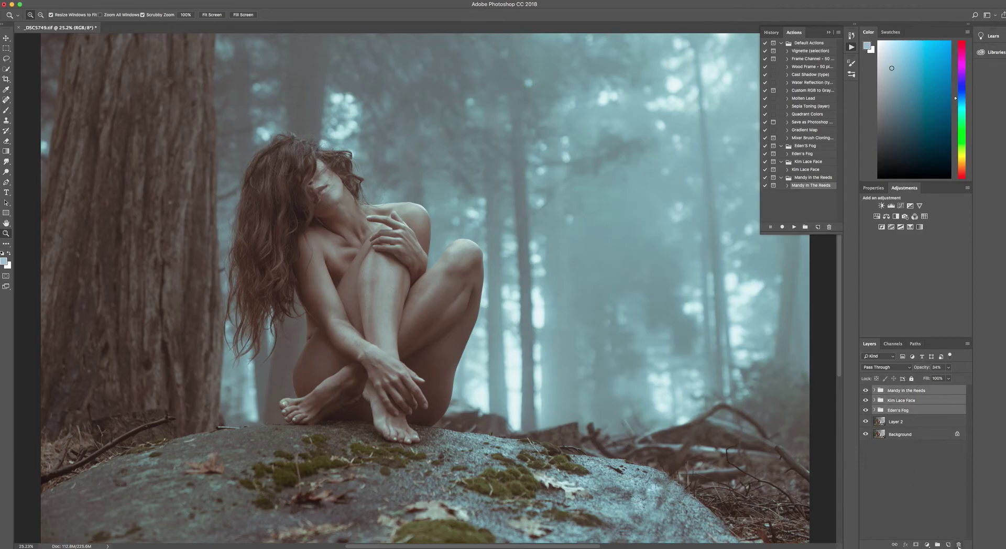
left_click(958, 545)
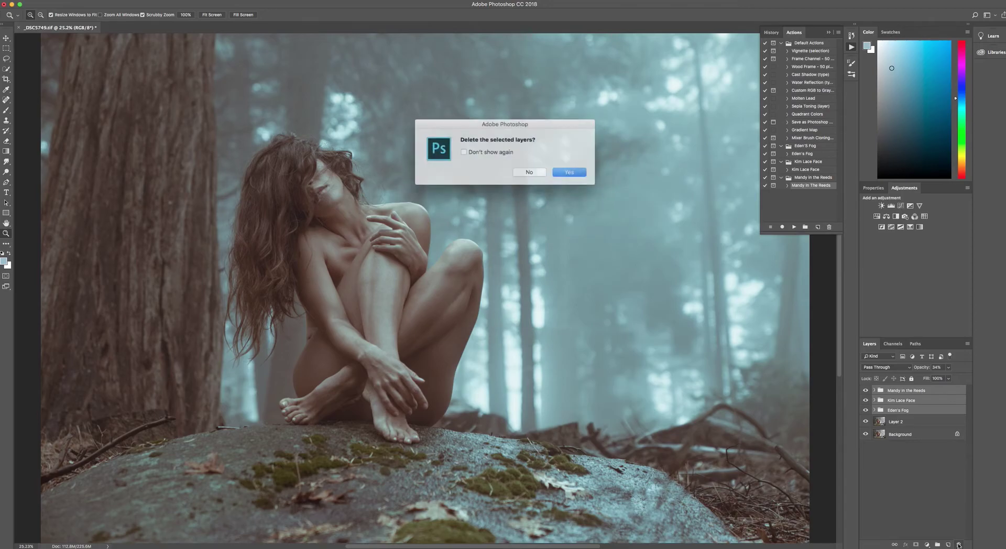
left_click(568, 171)
left_click(781, 146)
left_click(781, 154)
left_click(780, 162)
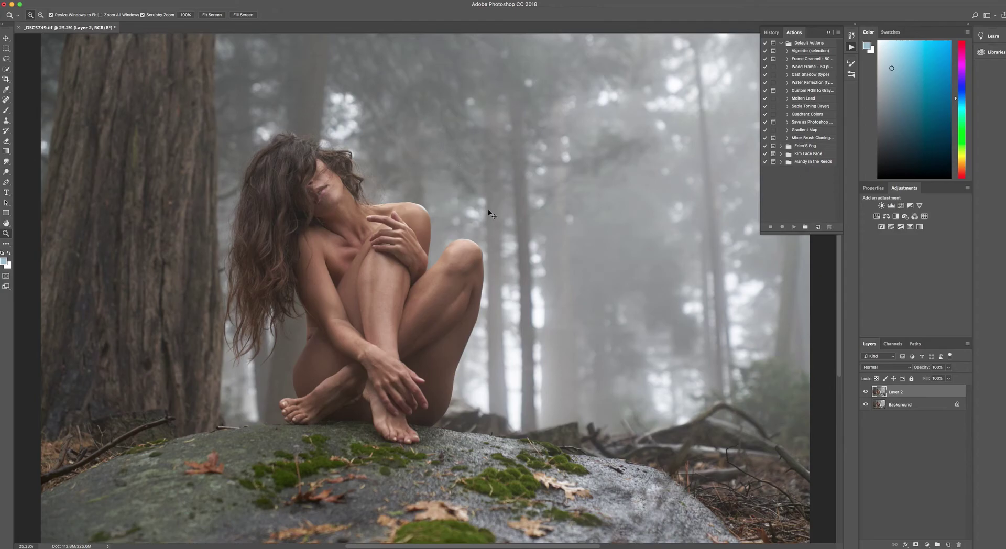
- Switch to Finder and load JSR Photos Fog Set Vol 1.atn from the Action Bundle folder into Photoshop
key("super+Tab")
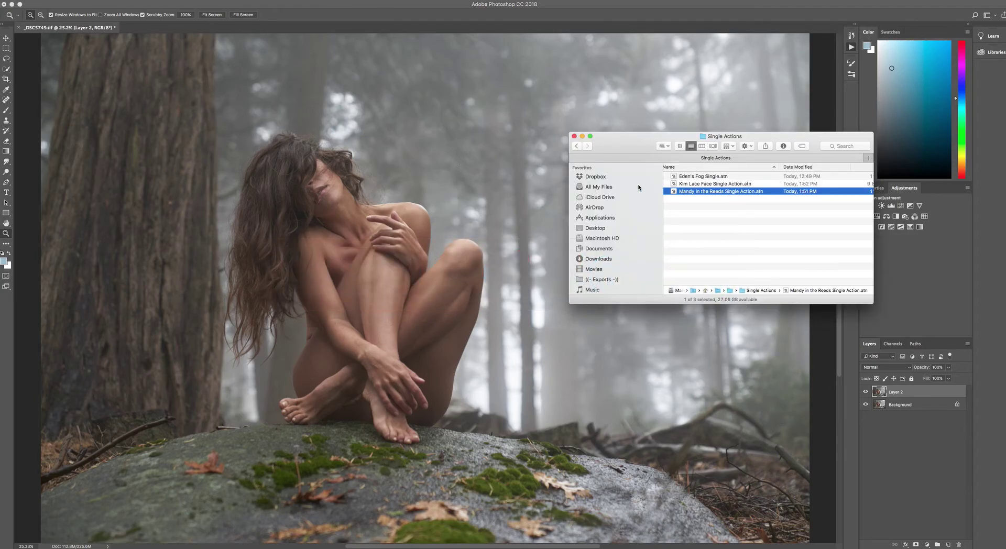
left_click(576, 146)
double_click(692, 176)
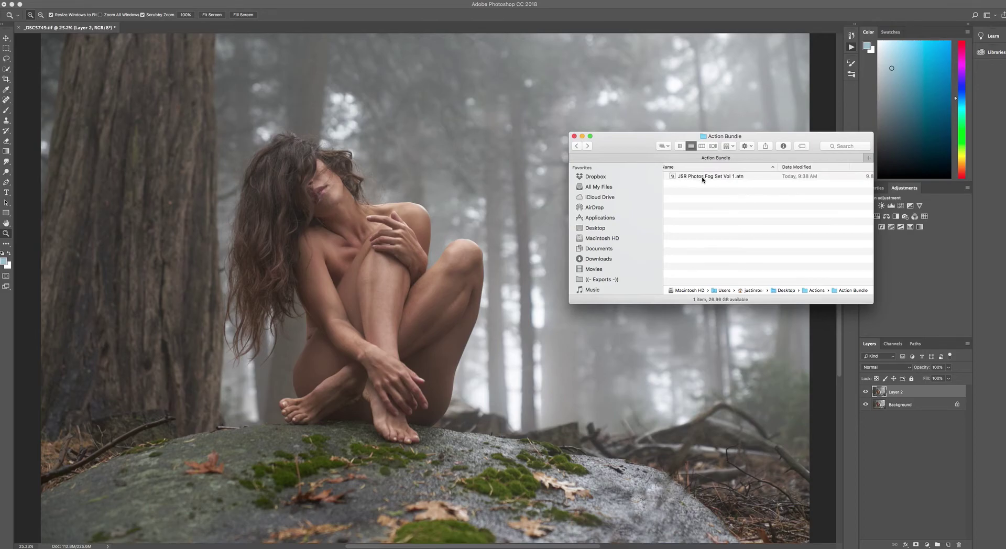
double_click(711, 177)
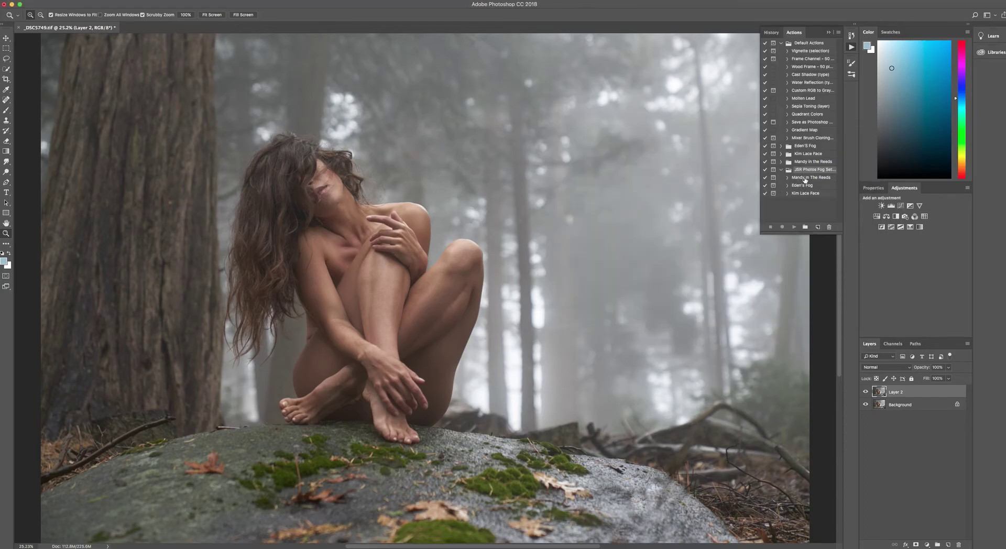
- Display the actions in Button Mode and run the Eden's Fog and Mandy In The Reeds actions on the photo
left_click(838, 33)
left_click(848, 36)
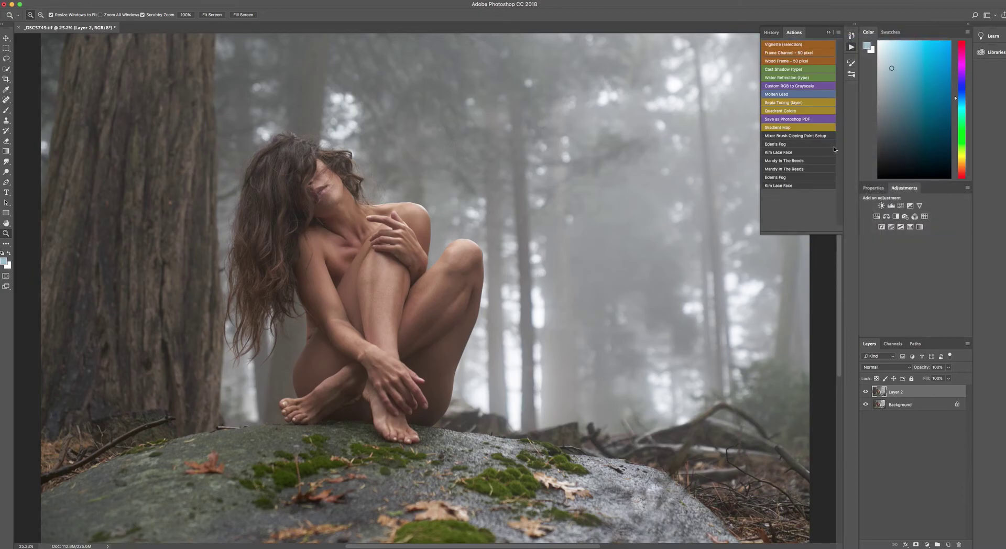
left_click(788, 180)
left_click(561, 170)
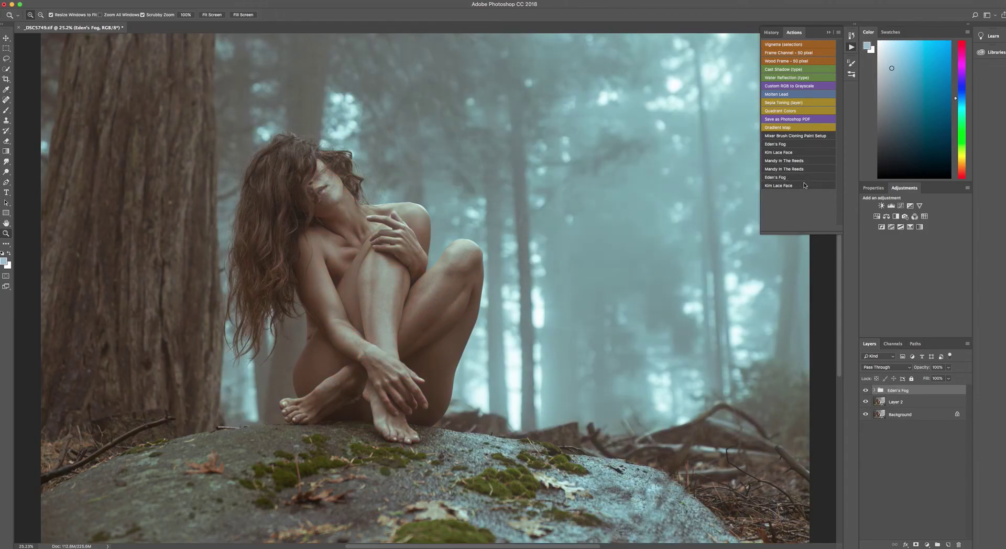
left_click(793, 162)
left_click(555, 169)
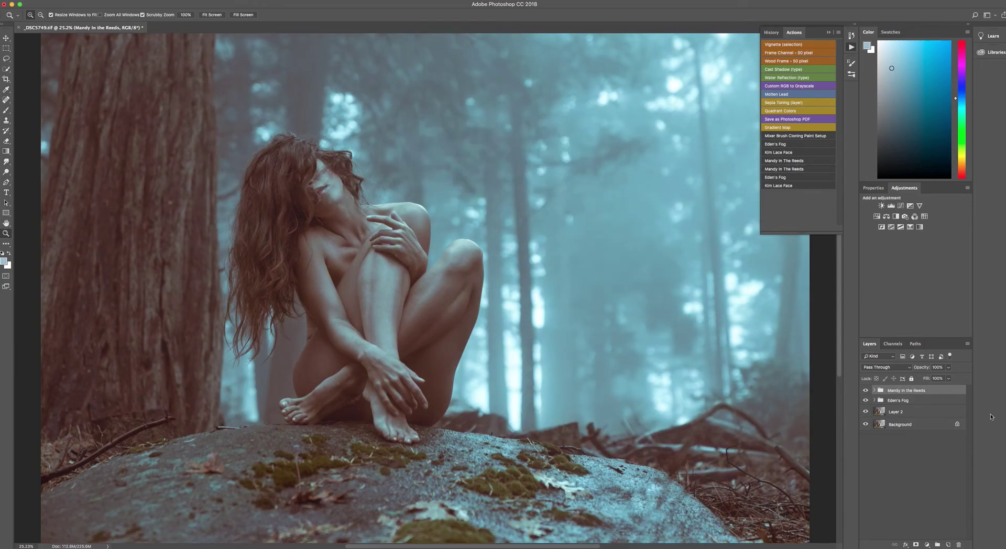
- Delete the Eden's Fog group and hide the Mandy in the Reeds group to view the original photo
left_click(908, 401)
key("Delete")
left_click(866, 391)
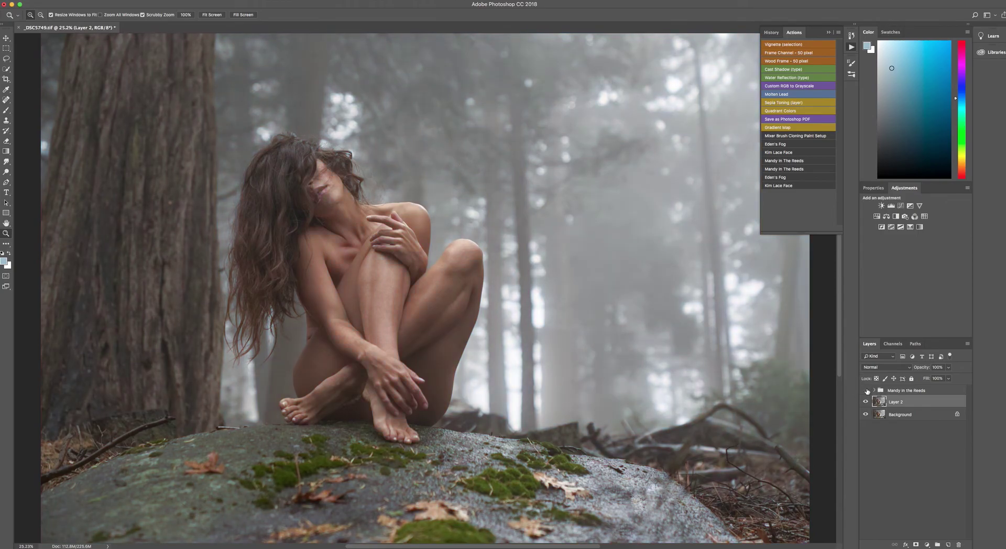